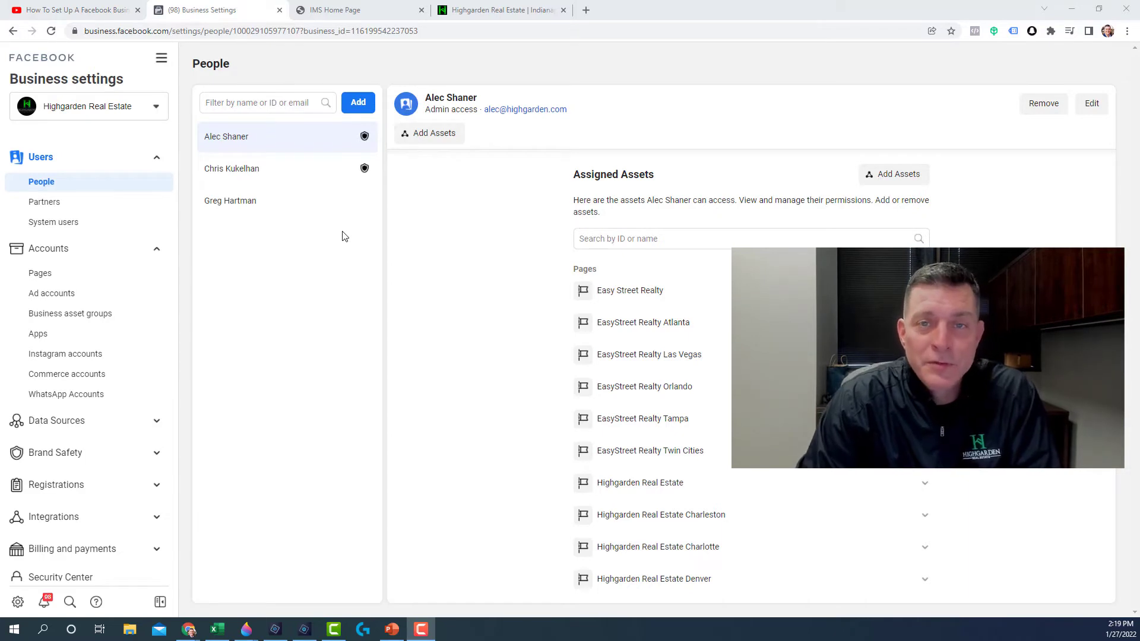
Step: Go to Business settings and open the Pixels list under Data Sources
{"action": "left_click", "coordinate": [157, 61]}
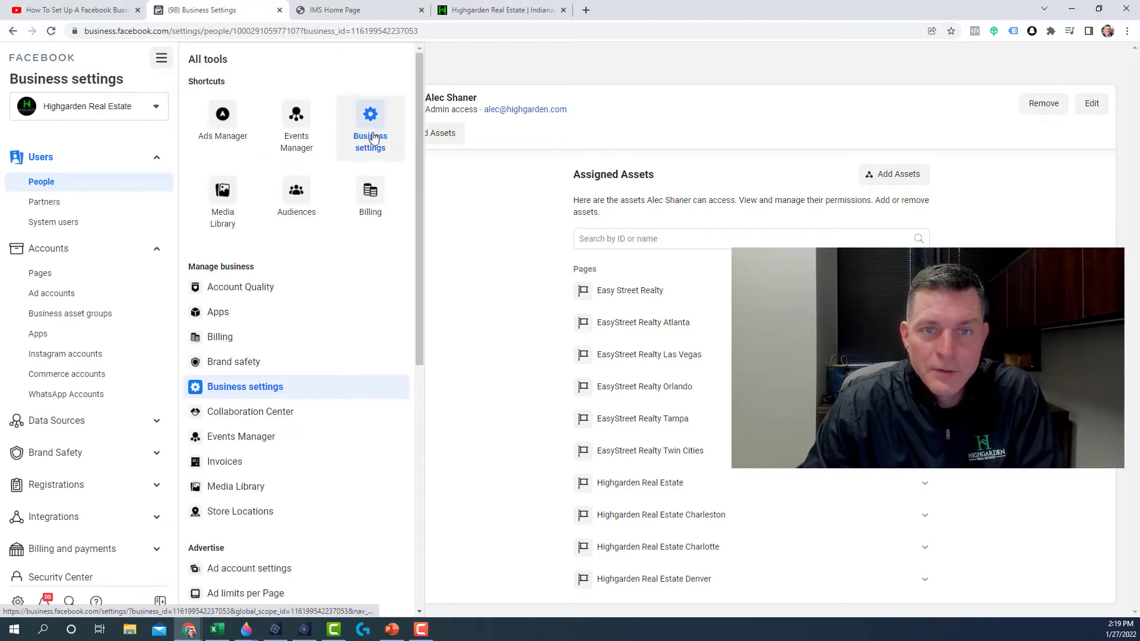
{"action": "left_click", "coordinate": [371, 138]}
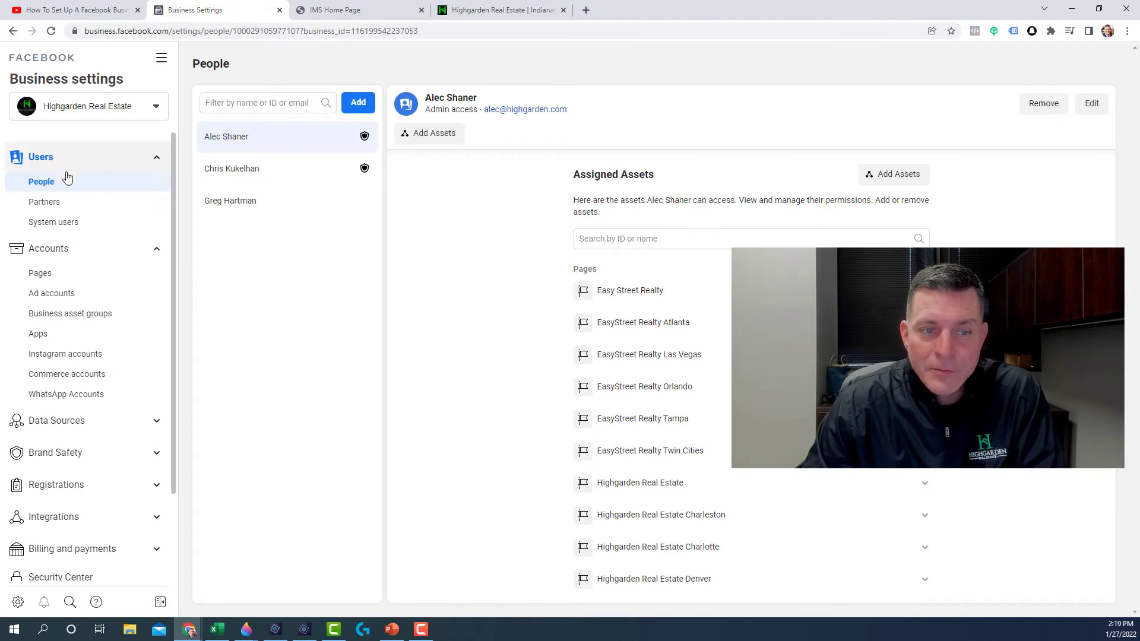
{"action": "left_click", "coordinate": [58, 420]}
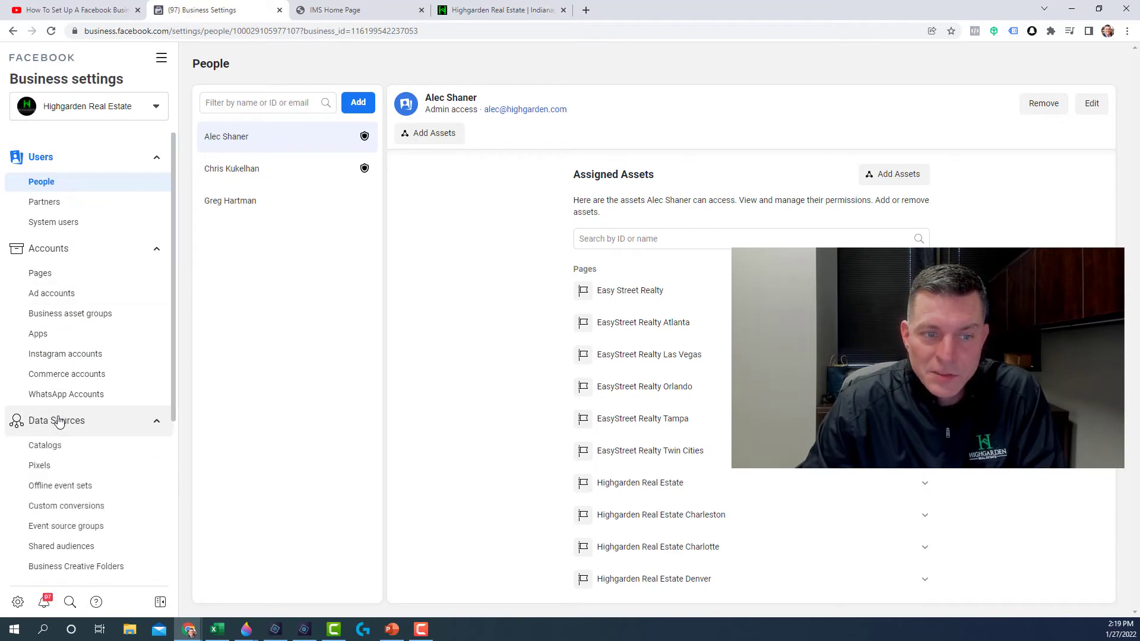
{"action": "left_click", "coordinate": [39, 466]}
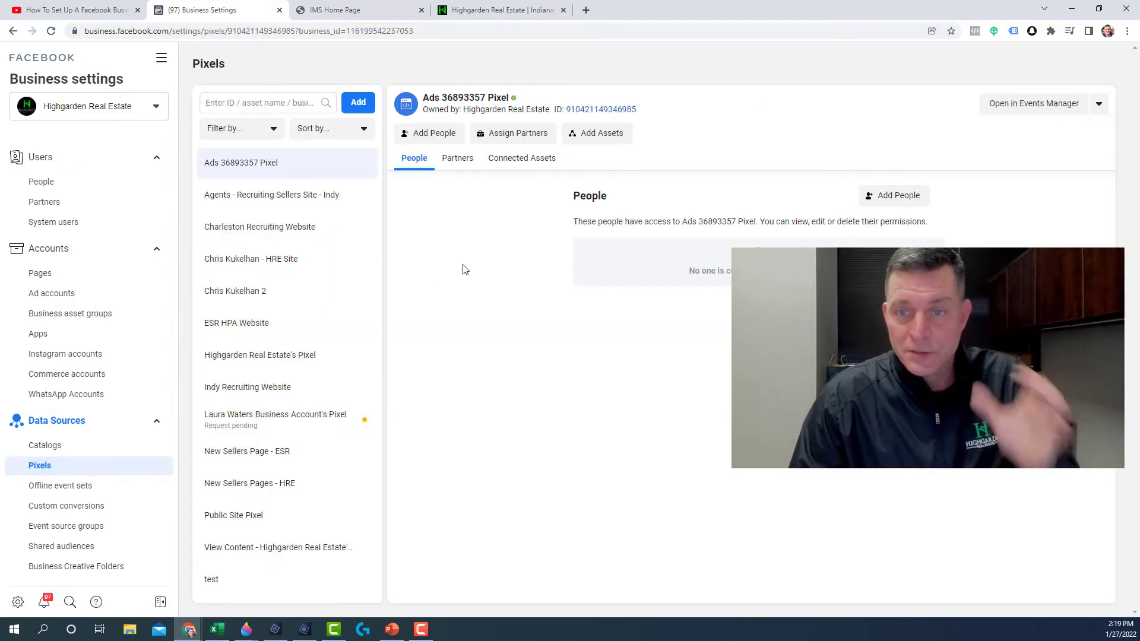
Step: Add a new pixel and rename it to the agent's name followed by 's New Pix
{"action": "left_click", "coordinate": [358, 102]}
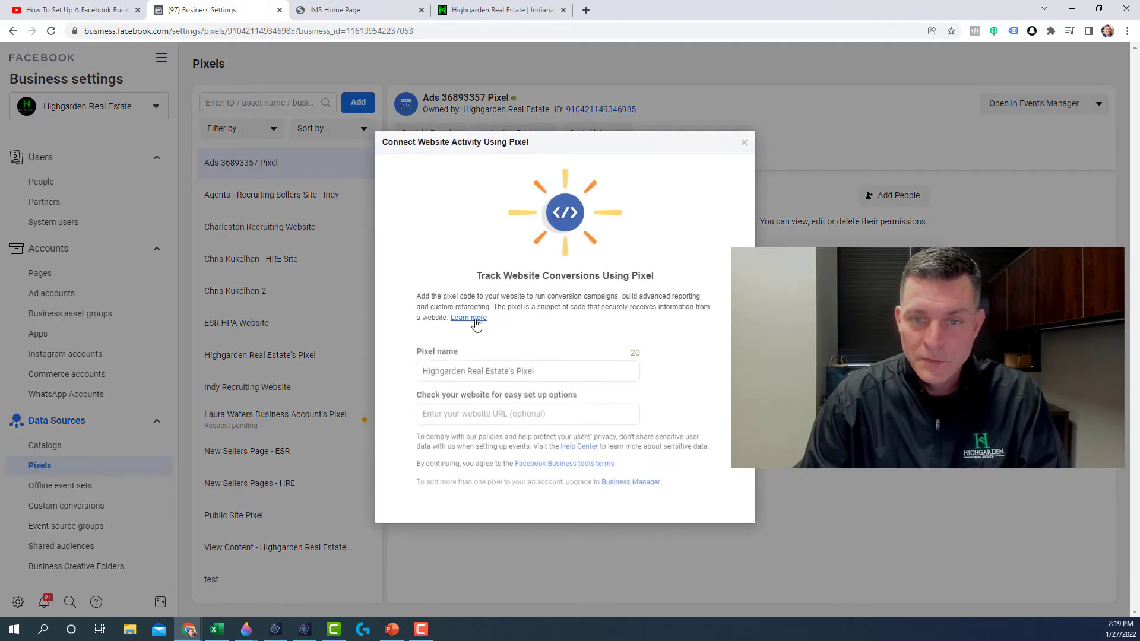
{"action": "left_click_drag", "start_coordinate": [540, 365], "coordinate": [377, 353]}
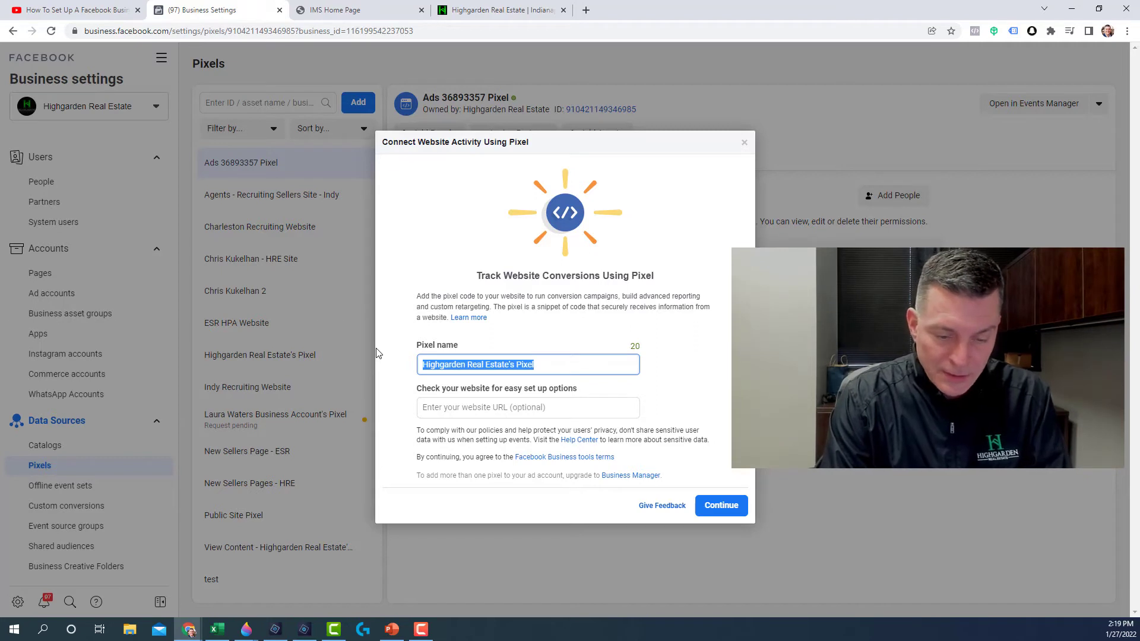
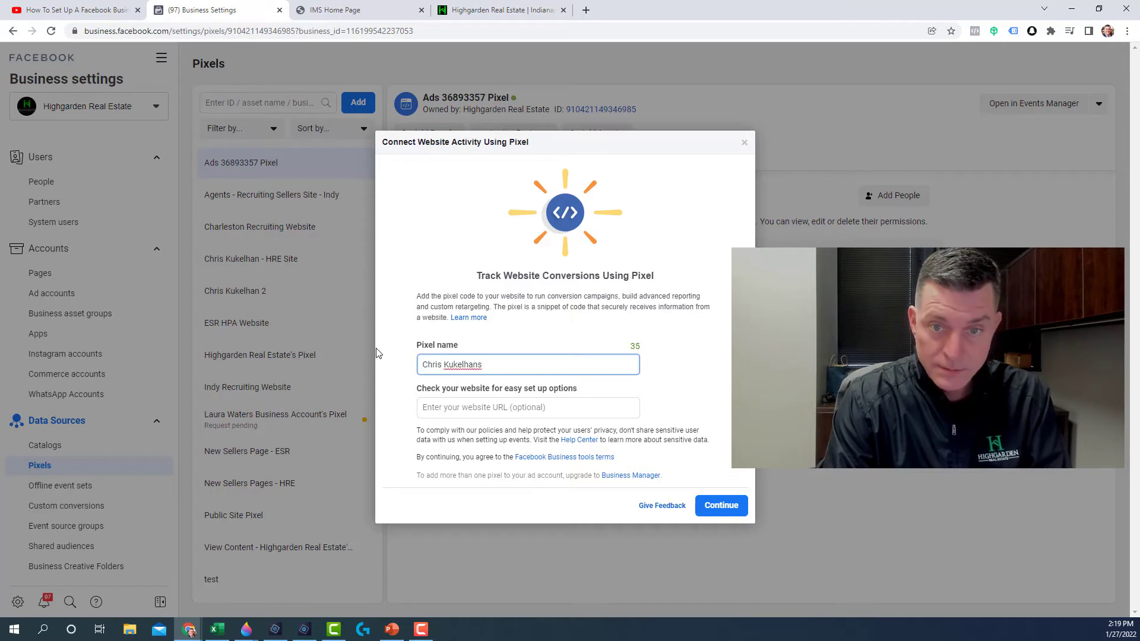
{"action": "type", "text": "'s New Pix"}
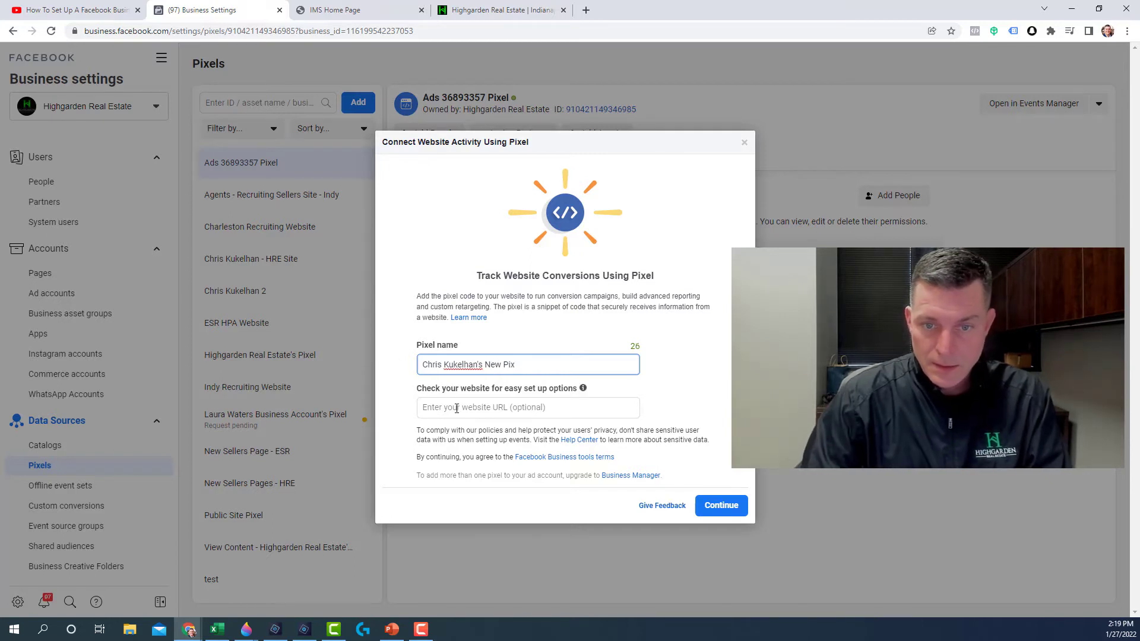
Step: Copy the agent website's URL from its tab, paste it as the pixel's website, and continue
{"action": "left_click", "coordinate": [456, 409]}
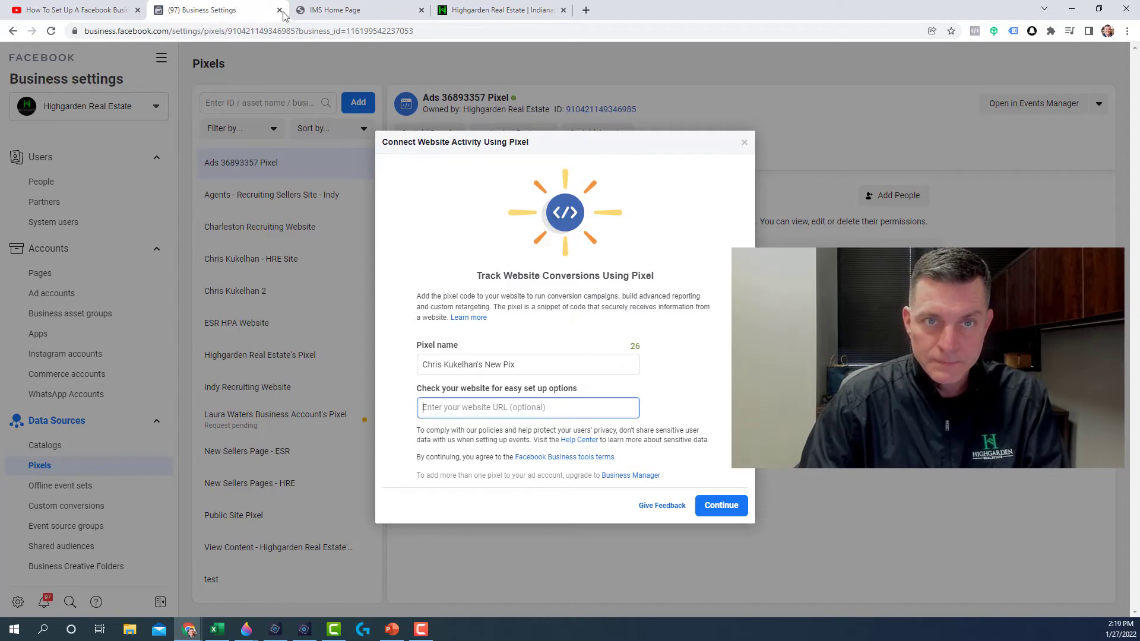
{"action": "left_click", "coordinate": [330, 14]}
{"action": "left_click", "coordinate": [487, 11]}
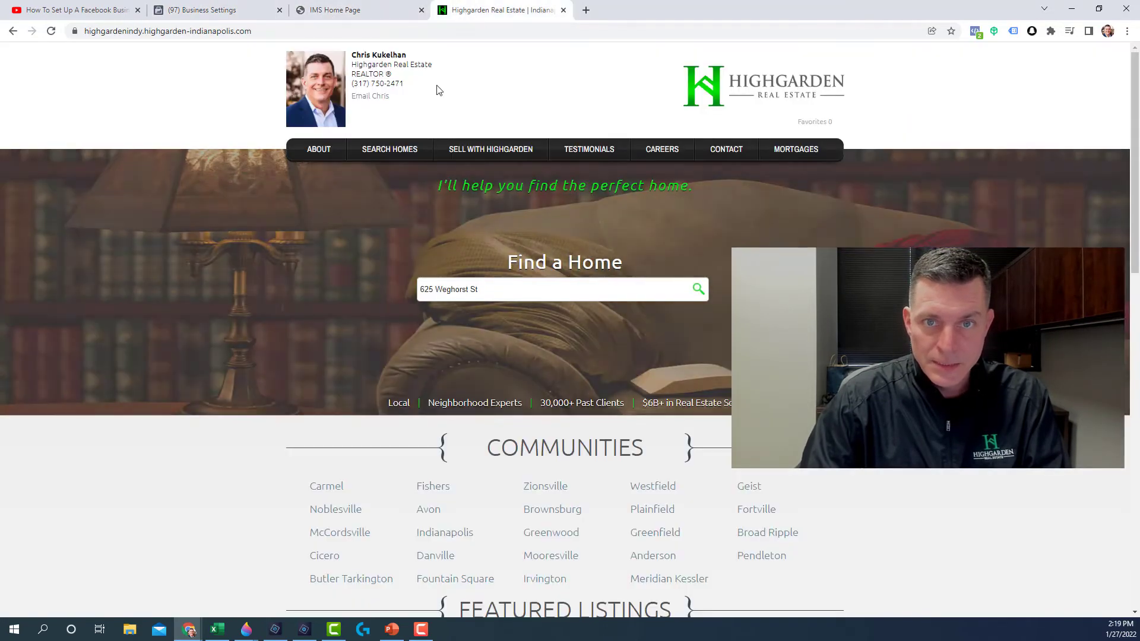
{"action": "left_click", "coordinate": [242, 31]}
{"action": "double_click", "coordinate": [237, 31]}
{"action": "right_click", "coordinate": [211, 34]}
{"action": "left_click", "coordinate": [257, 172]}
{"action": "right_click", "coordinate": [211, 34]}
{"action": "left_click", "coordinate": [251, 111]}
{"action": "left_click", "coordinate": [199, 15]}
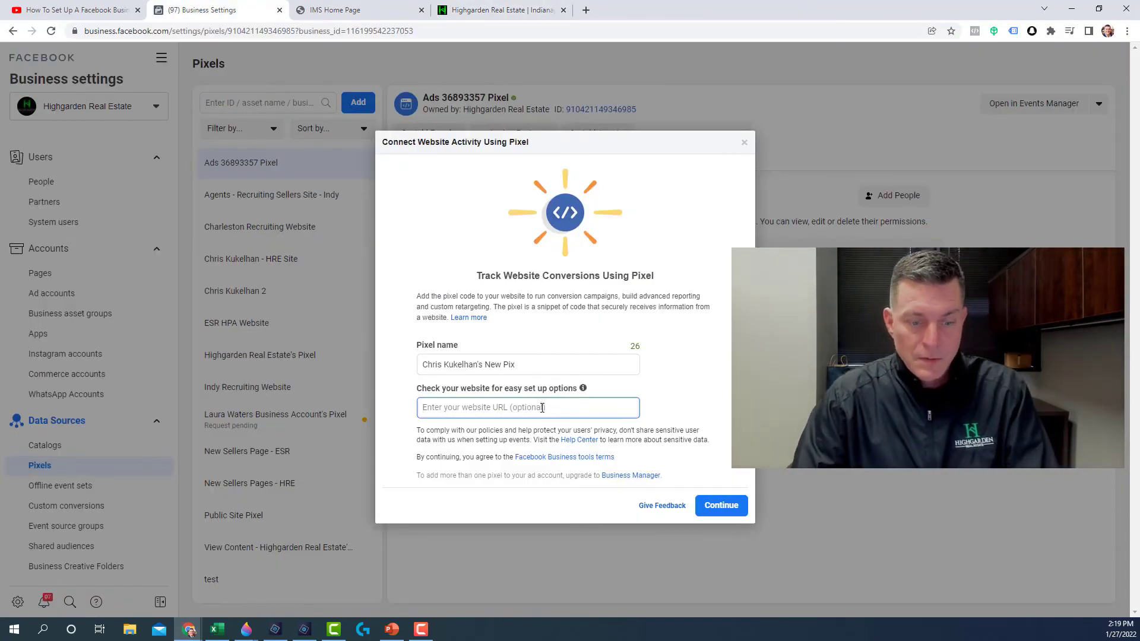
{"action": "key", "text": "ctrl+v"}
{"action": "left_click", "coordinate": [719, 505]}
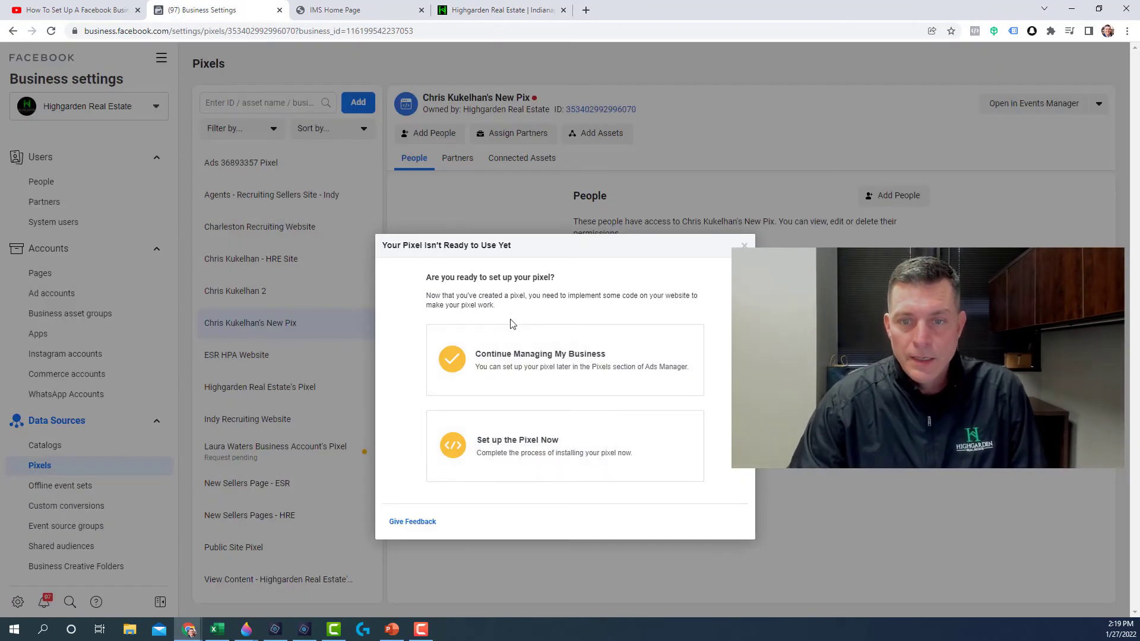
Step: Choose to install the code manually, copy the pixel base code, and cancel event setup
{"action": "left_click", "coordinate": [498, 448]}
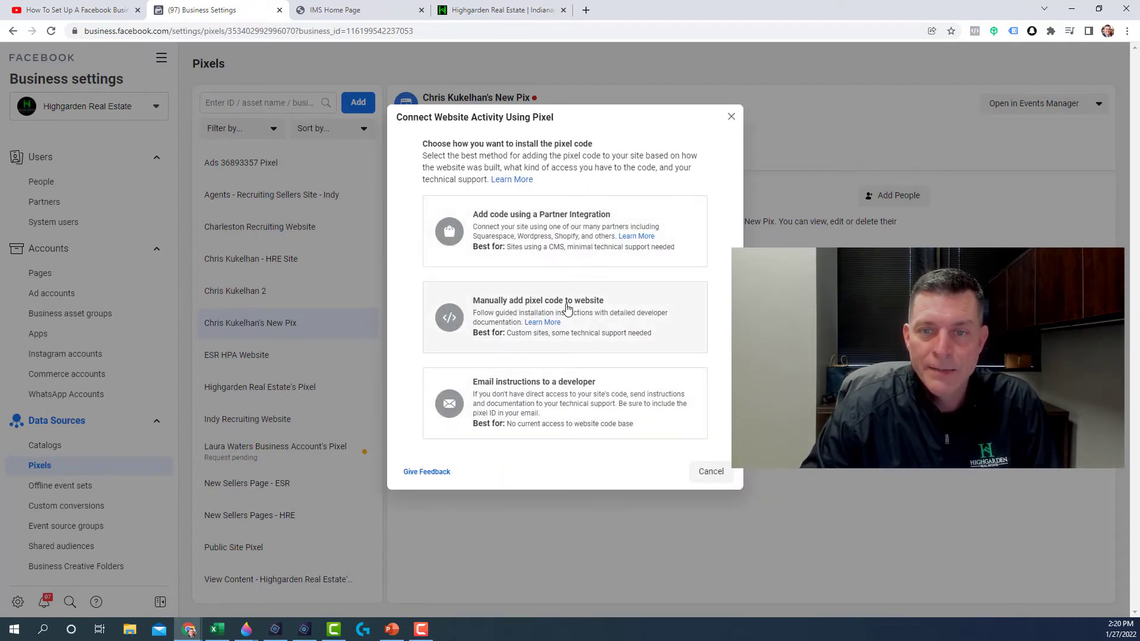
{"action": "left_click", "coordinate": [582, 307]}
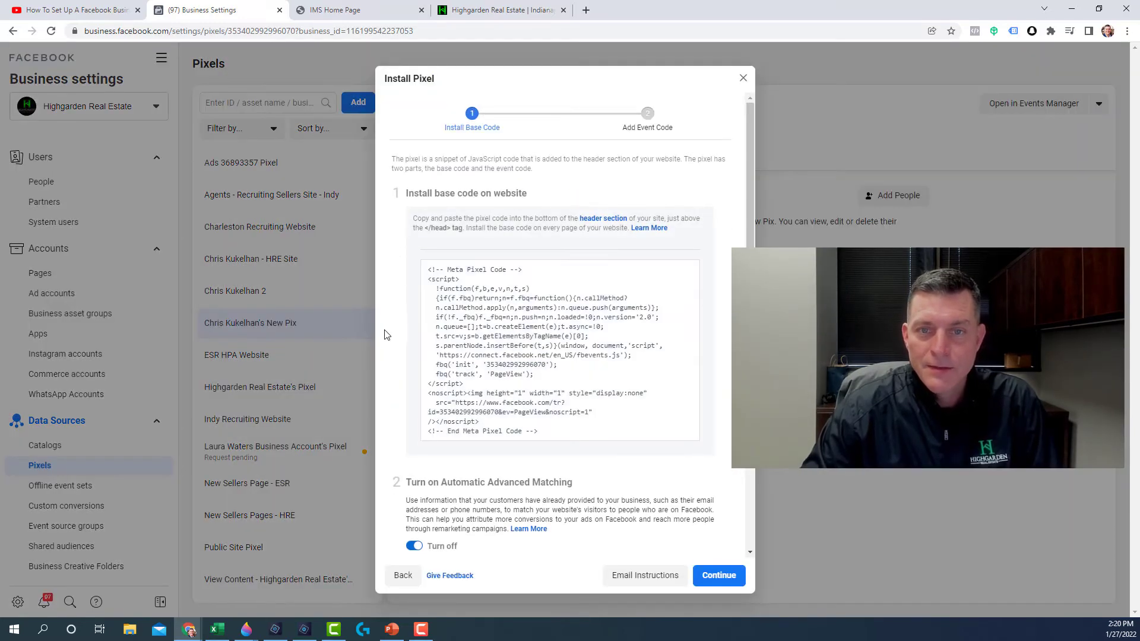
{"action": "mouse_move", "coordinate": [547, 345]}
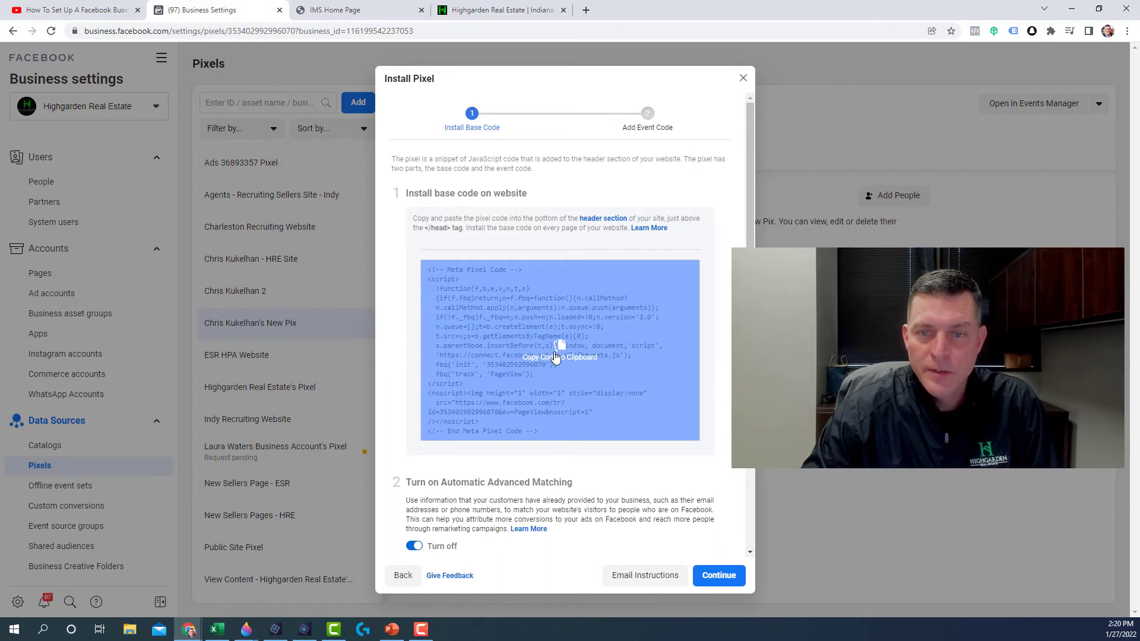
{"action": "left_click", "coordinate": [555, 358]}
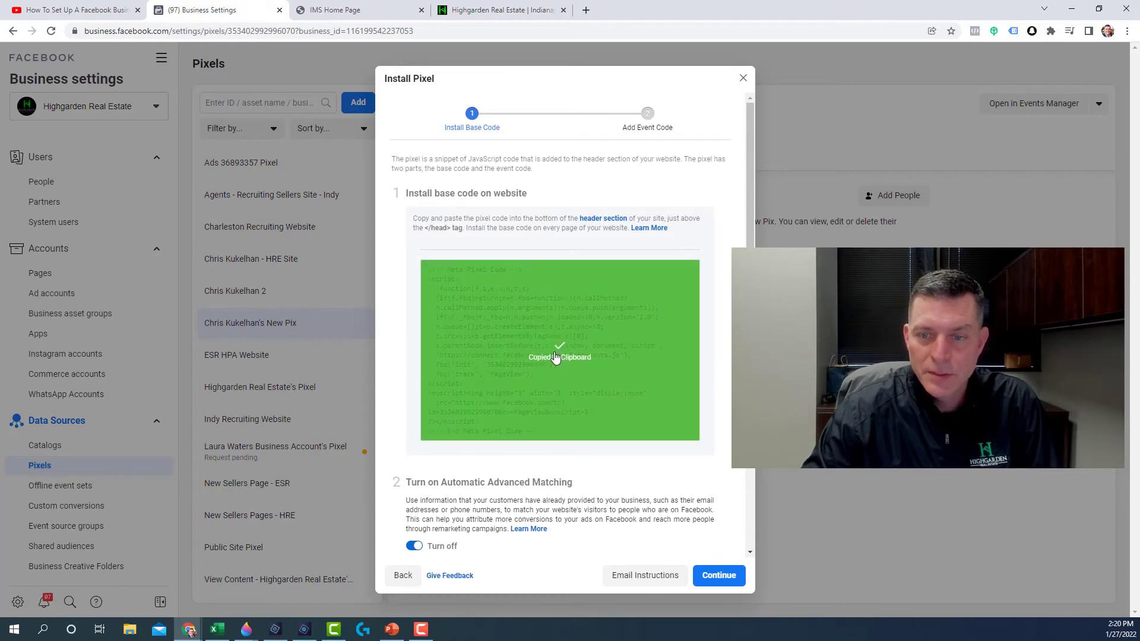
{"action": "left_click", "coordinate": [719, 575]}
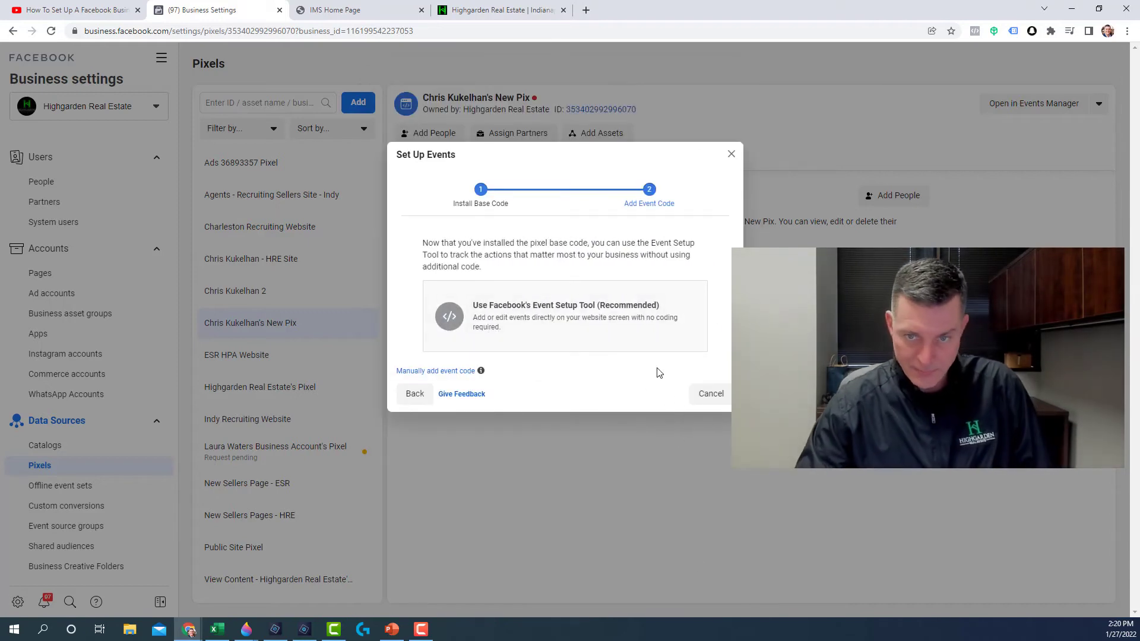
{"action": "left_click", "coordinate": [712, 396]}
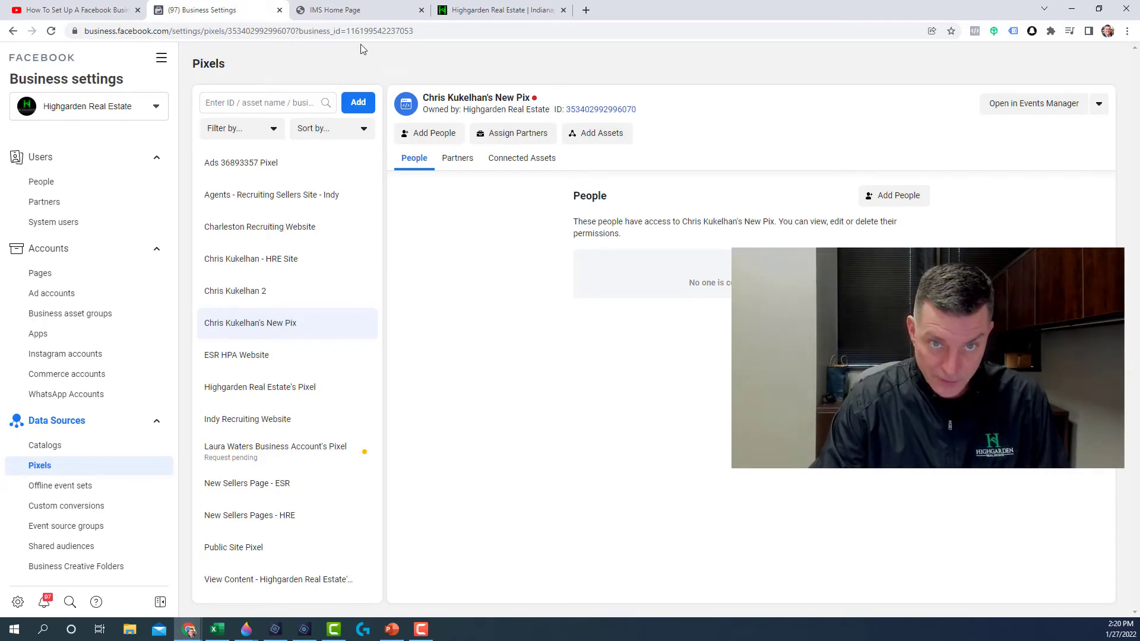
Step: In the IMS, go to My Preferences > Facebook Pixel to view the Not Set pixel ID
{"action": "left_click", "coordinate": [352, 12]}
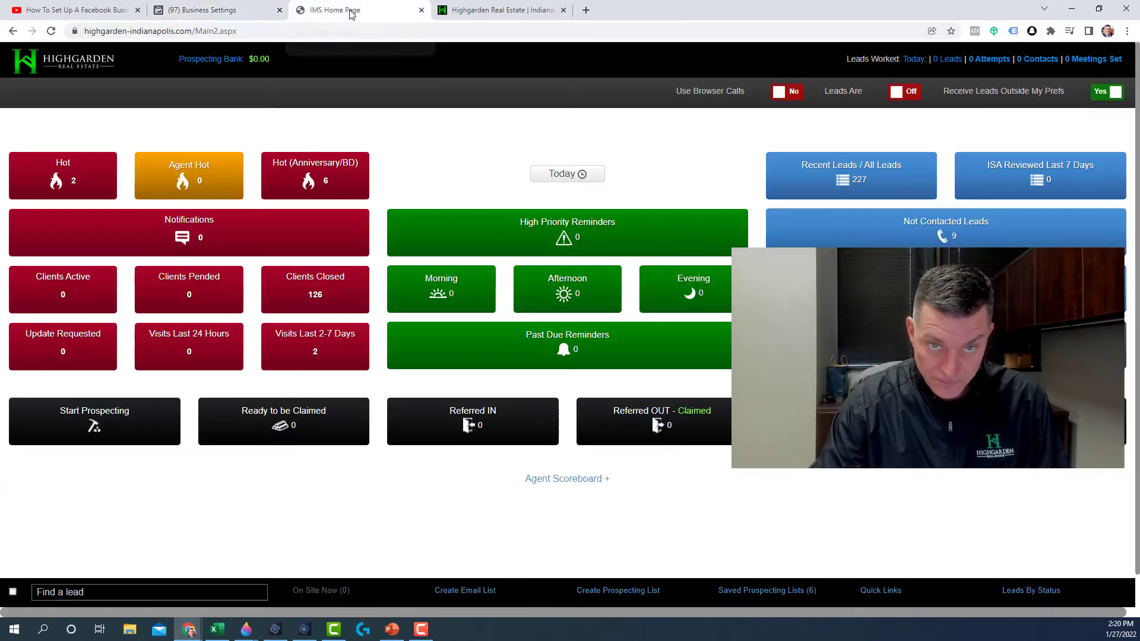
{"action": "left_click", "coordinate": [47, 67]}
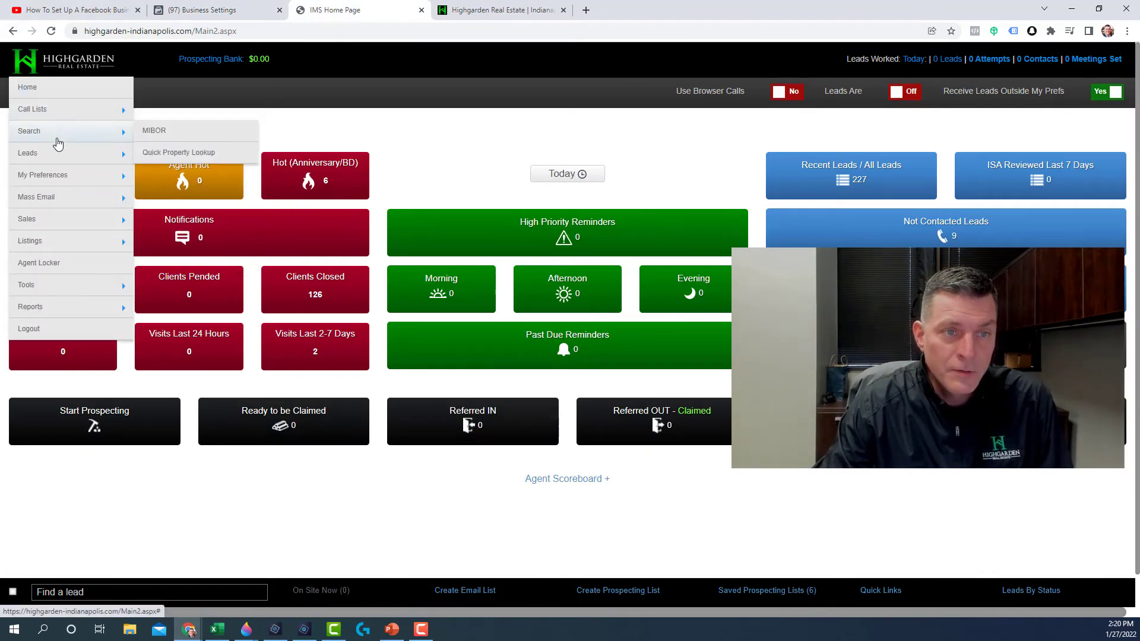
{"action": "mouse_move", "coordinate": [57, 178]}
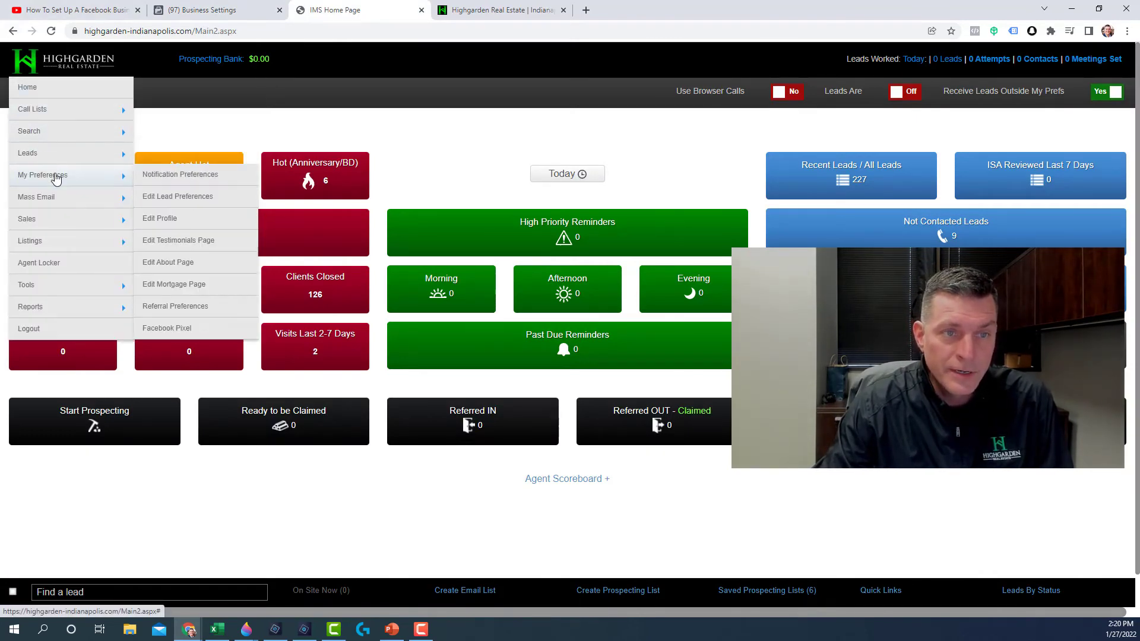
{"action": "left_click", "coordinate": [177, 330]}
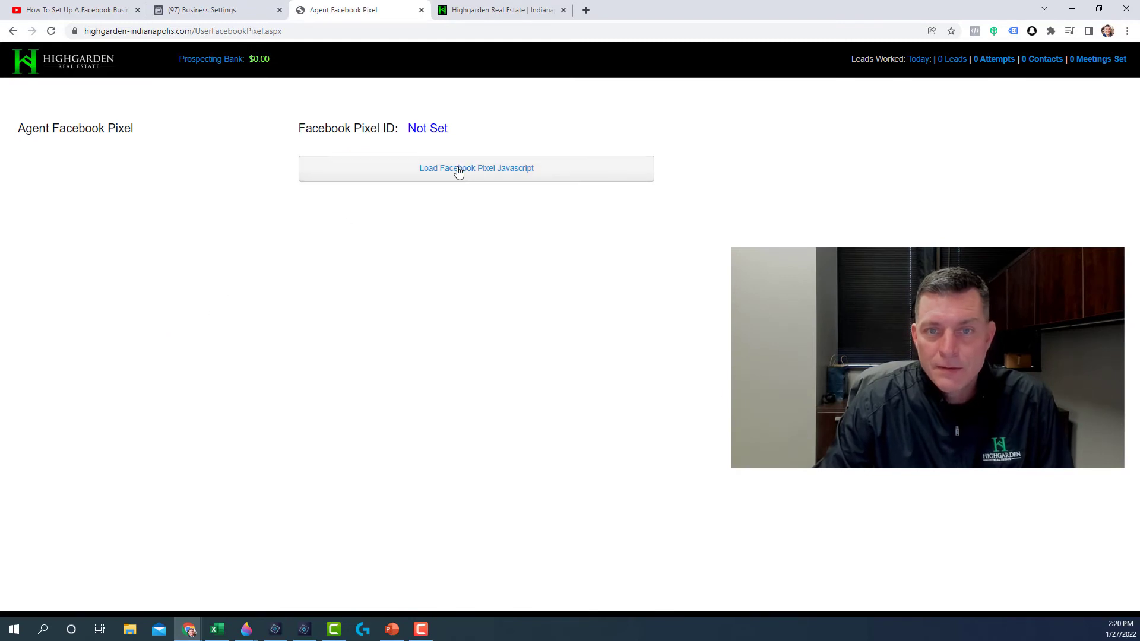
{"action": "left_click", "coordinate": [459, 171]}
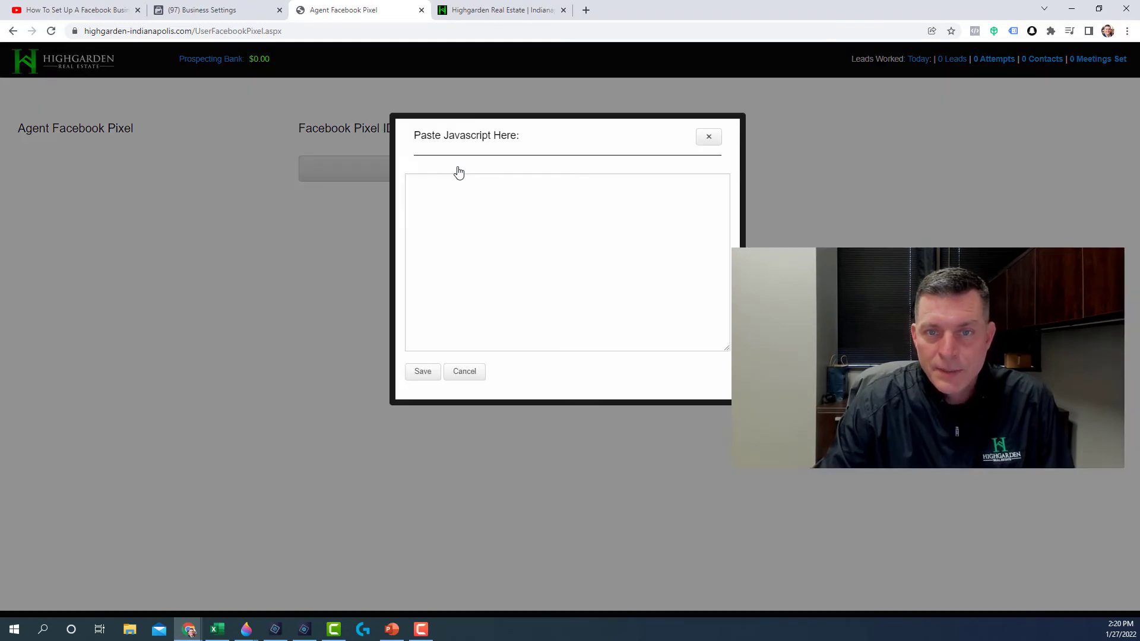
{"action": "right_click", "coordinate": [412, 184]}
{"action": "left_click", "coordinate": [440, 277]}
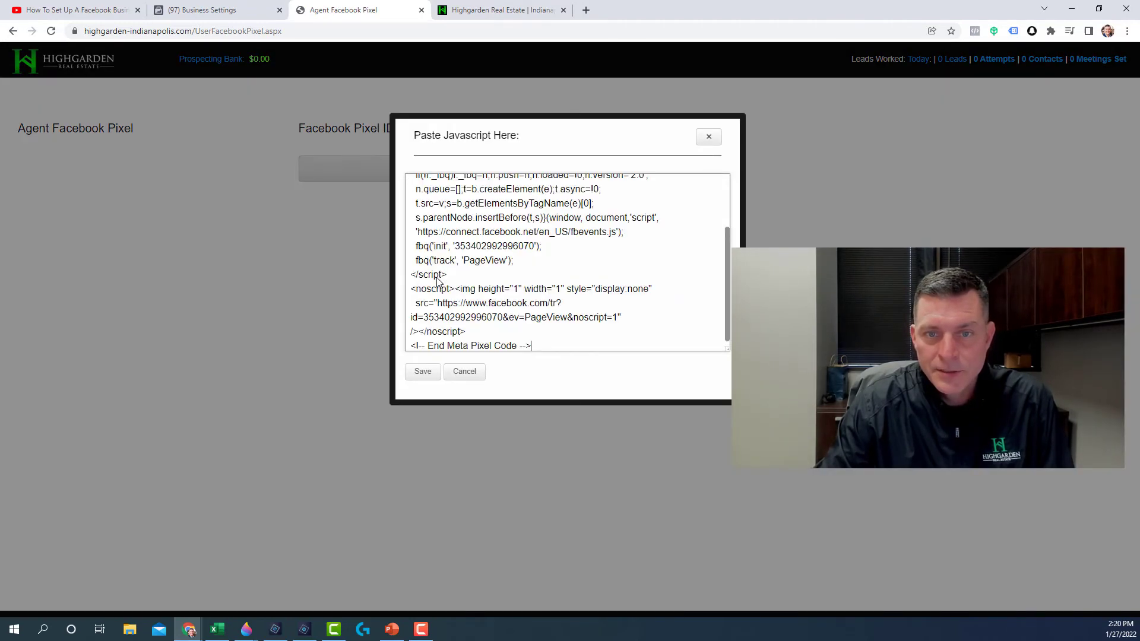
{"action": "left_click", "coordinate": [422, 372]}
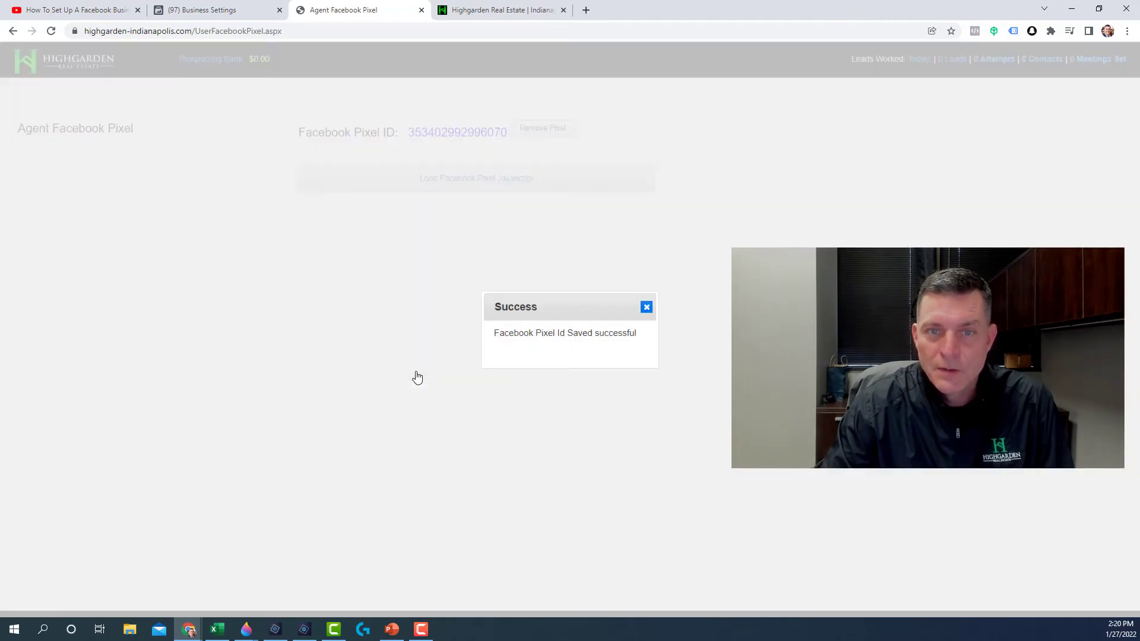
{"action": "left_click", "coordinate": [646, 308]}
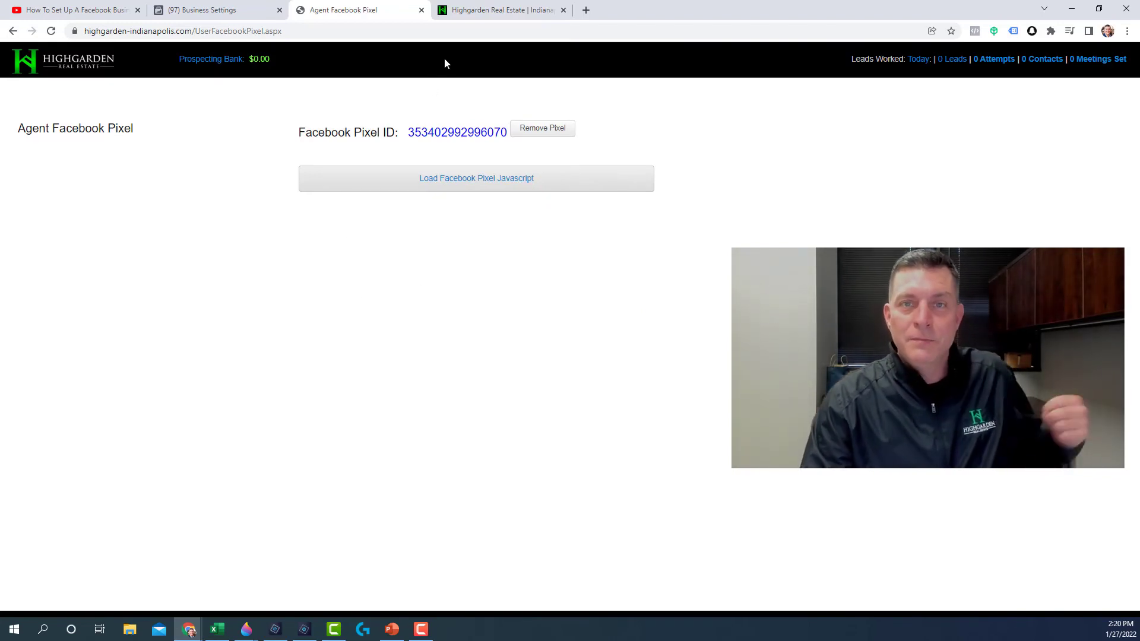
{"action": "left_click", "coordinate": [467, 12]}
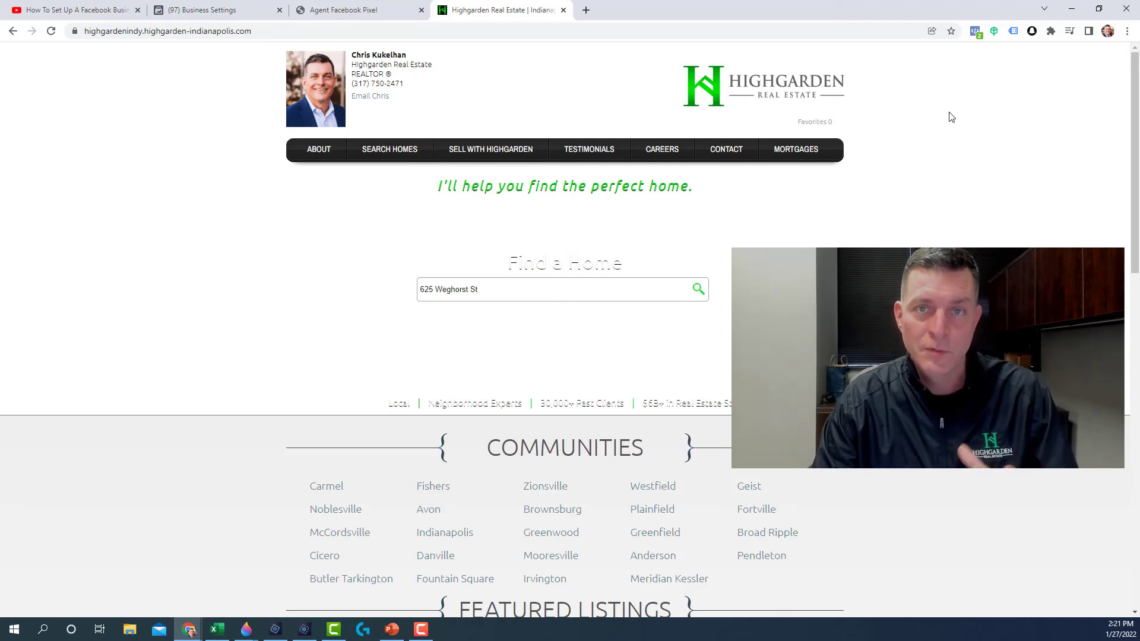
{"action": "left_click", "coordinate": [975, 34]}
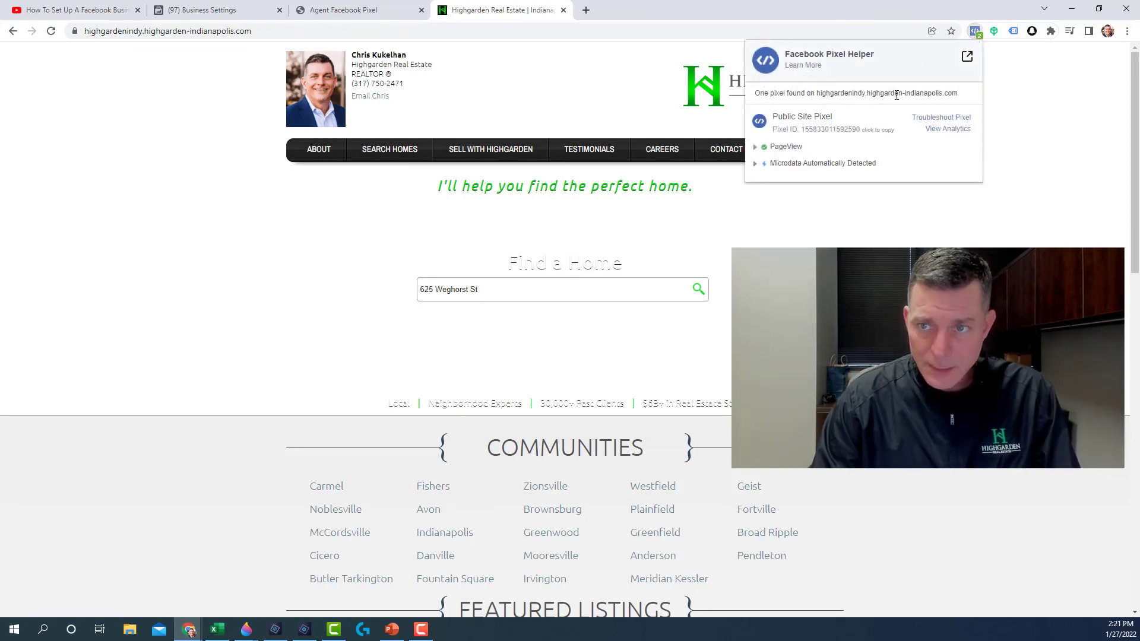
{"action": "left_click", "coordinate": [618, 59]}
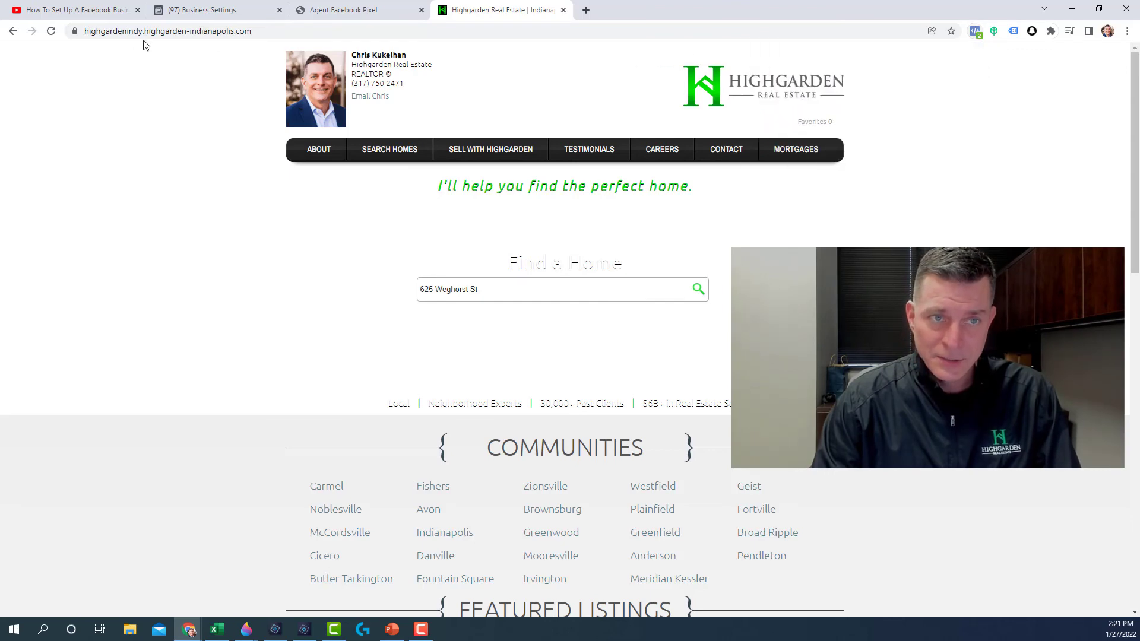
{"action": "left_click", "coordinate": [51, 31]}
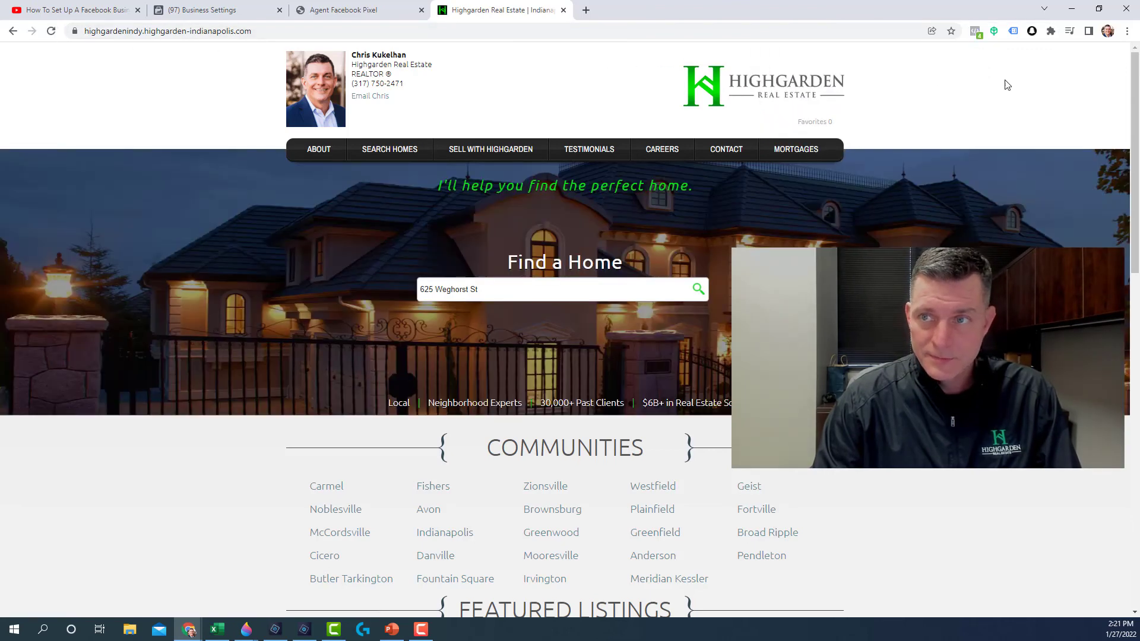
{"action": "left_click", "coordinate": [974, 31]}
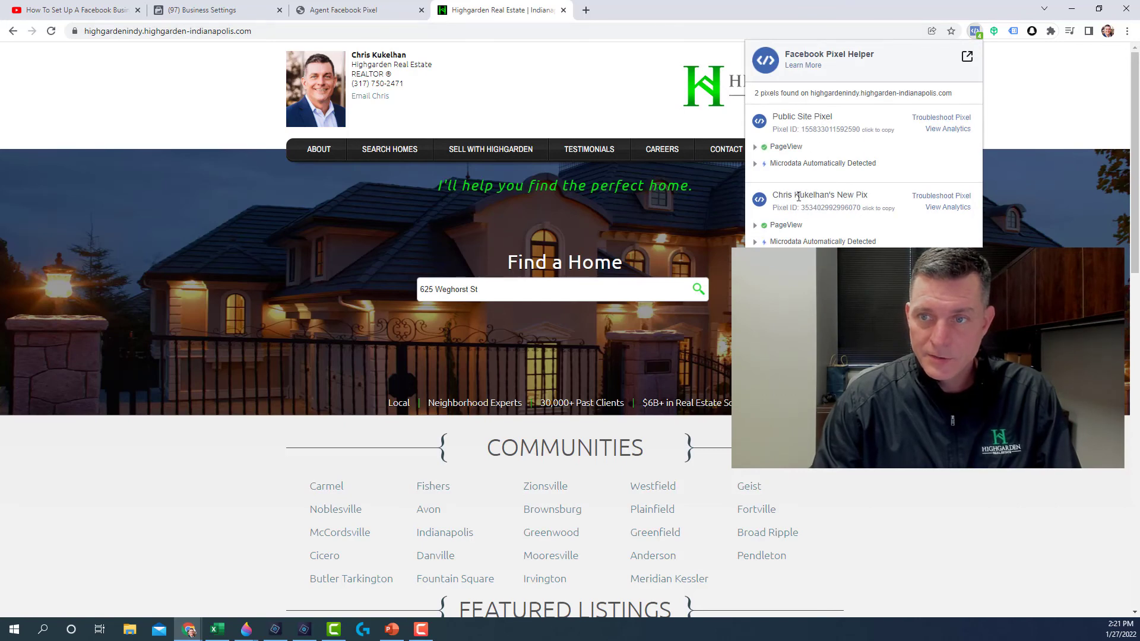
{"action": "left_click_drag", "start_coordinate": [836, 195], "coordinate": [874, 200]}
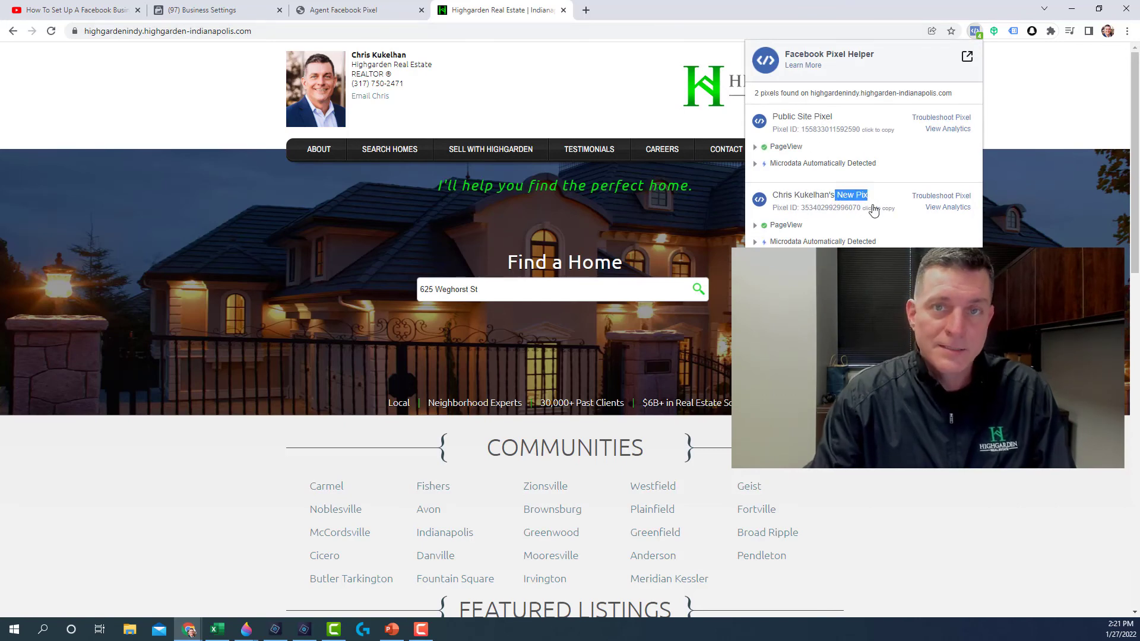